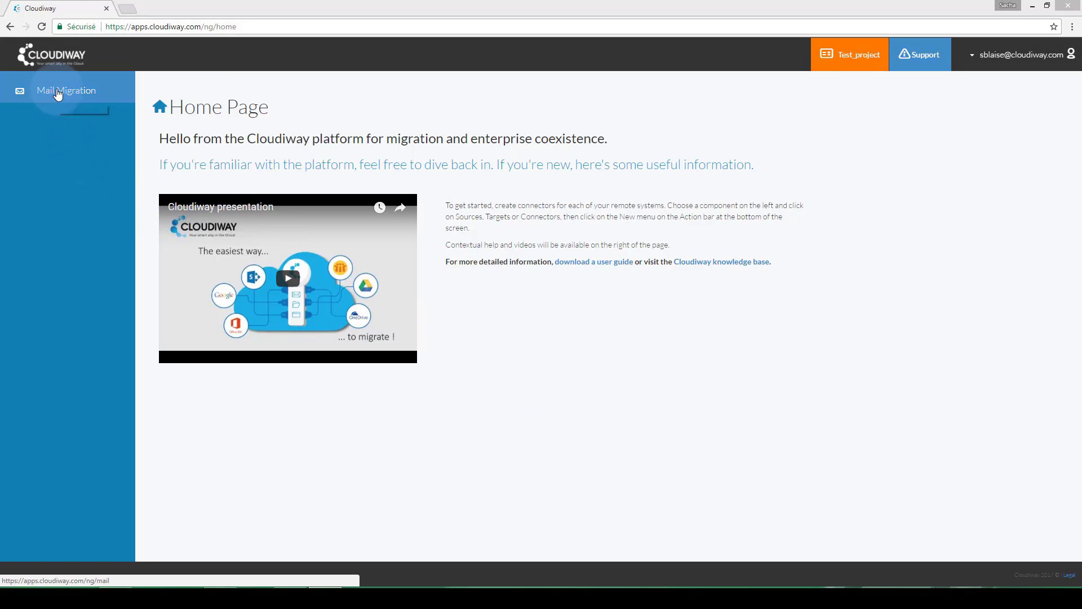
# Go to the Mail Migration Quickstart page from the Cloudiway home sidebar
pyautogui.click(59, 92)
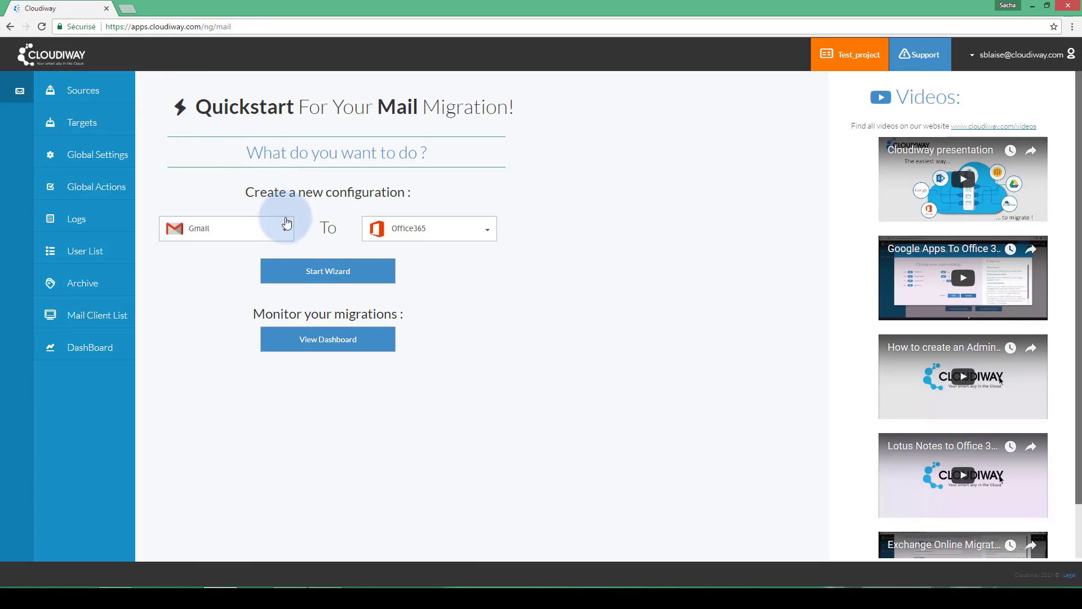
# Pick Zimbra as the source and Office365 as the target, then launch the Quickstart wizard
pyautogui.click(285, 229)
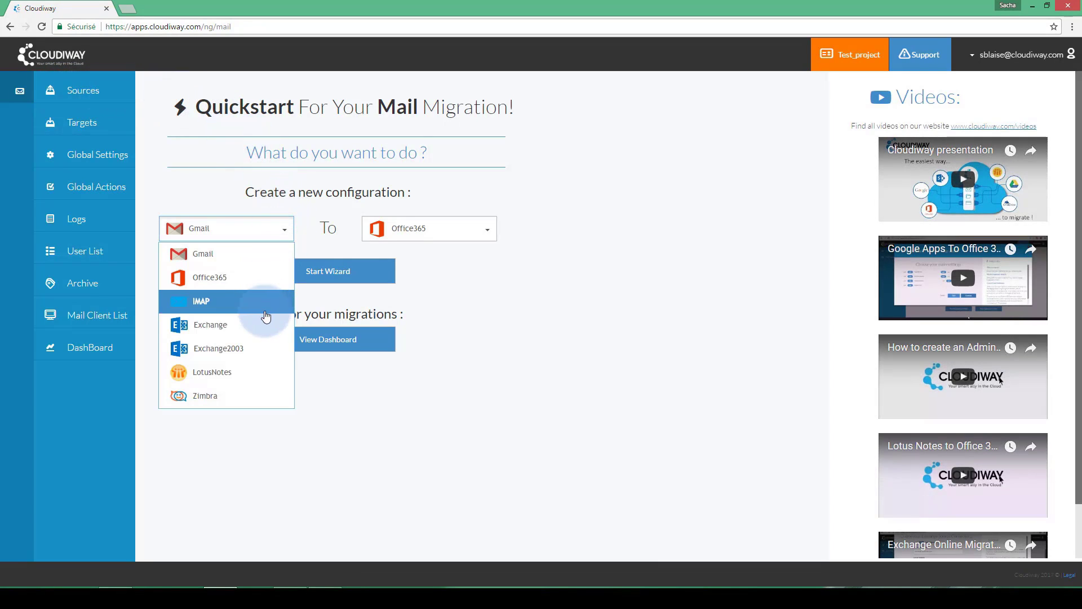
pyautogui.click(255, 394)
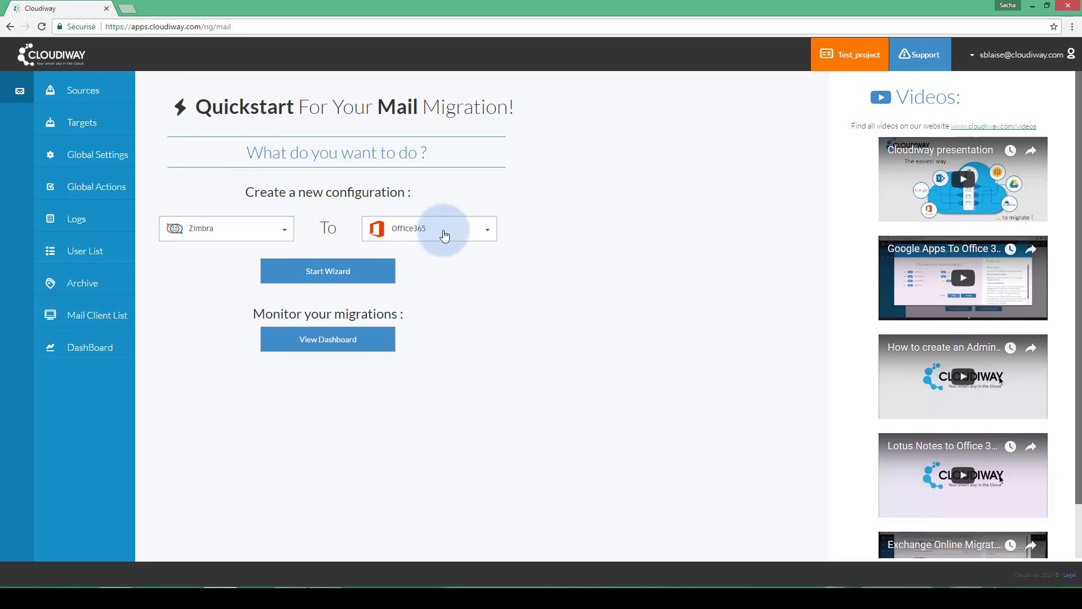
pyautogui.click(489, 232)
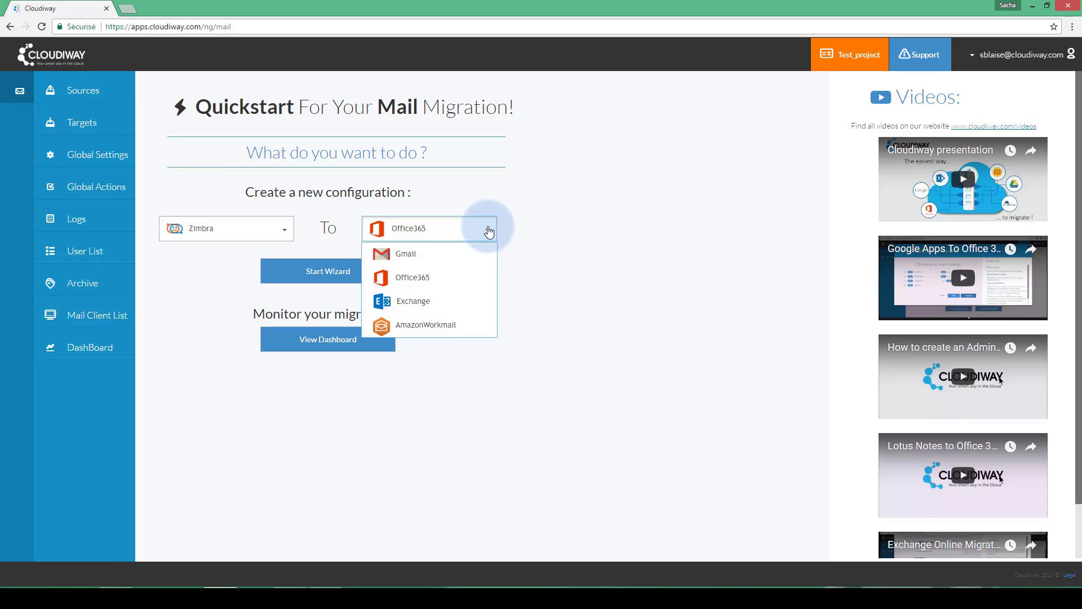
pyautogui.click(489, 231)
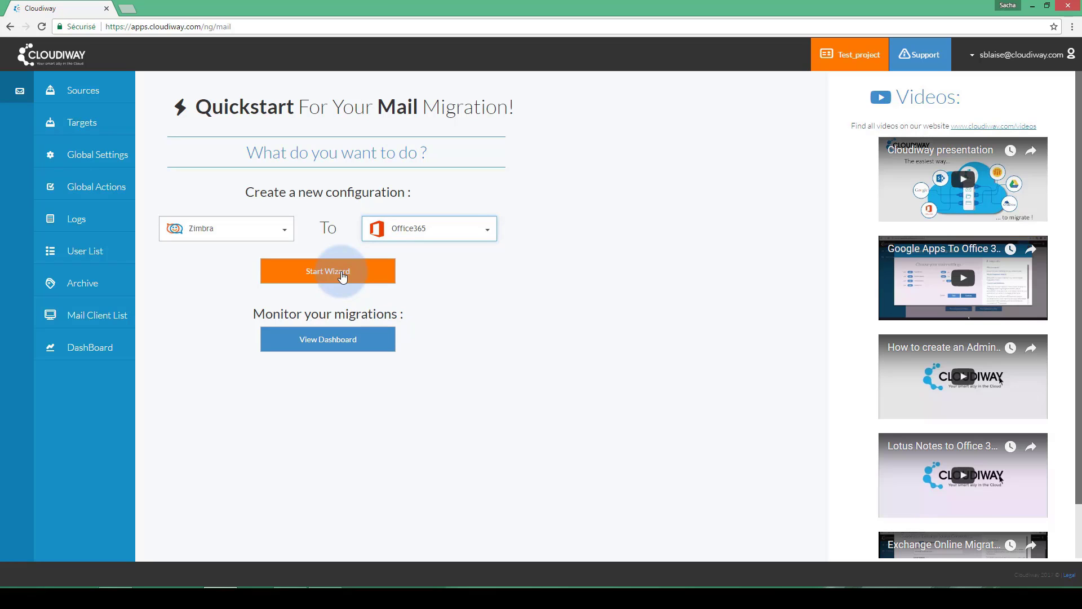
pyautogui.click(342, 275)
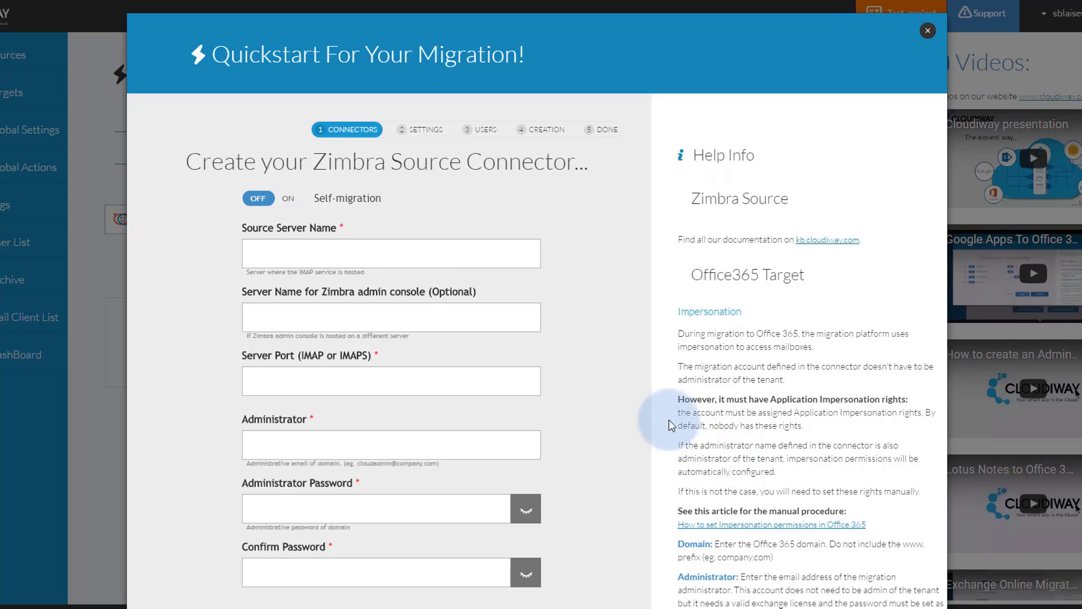
# Enter Zimbra server mail.warmsushi.com with port 143
pyautogui.click(370, 254)
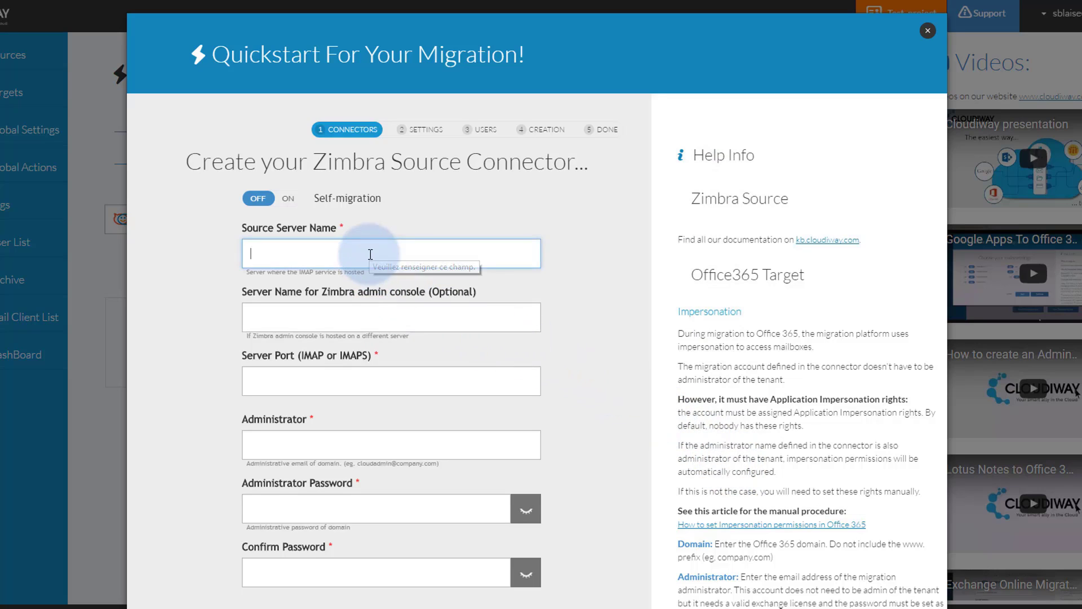
pyautogui.write('mail')
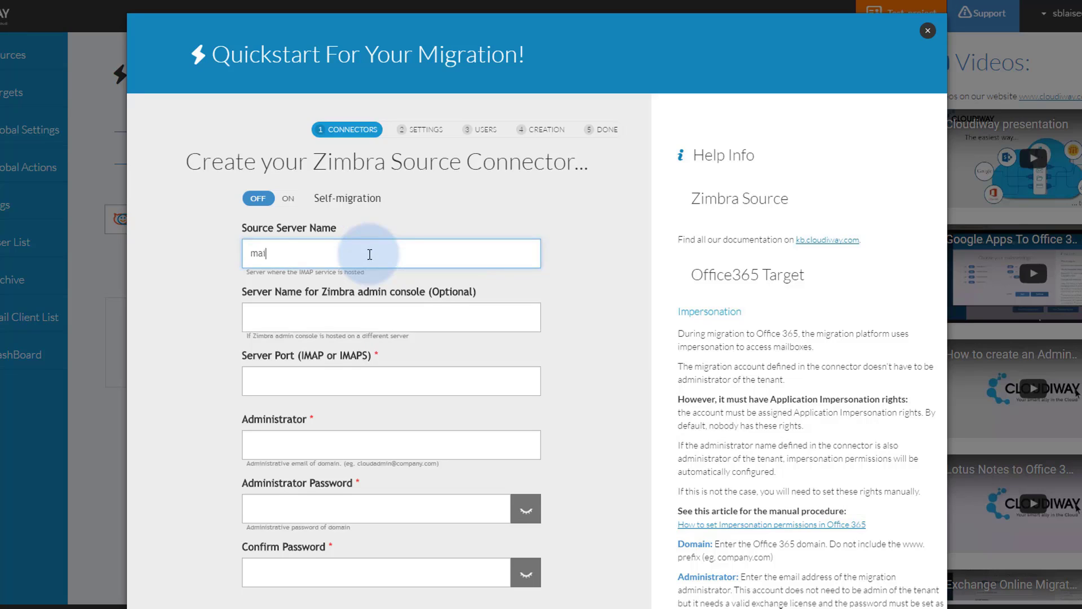
pyautogui.write('.warmsushi.com')
pyautogui.press('Tab')
pyautogui.press('Tab')
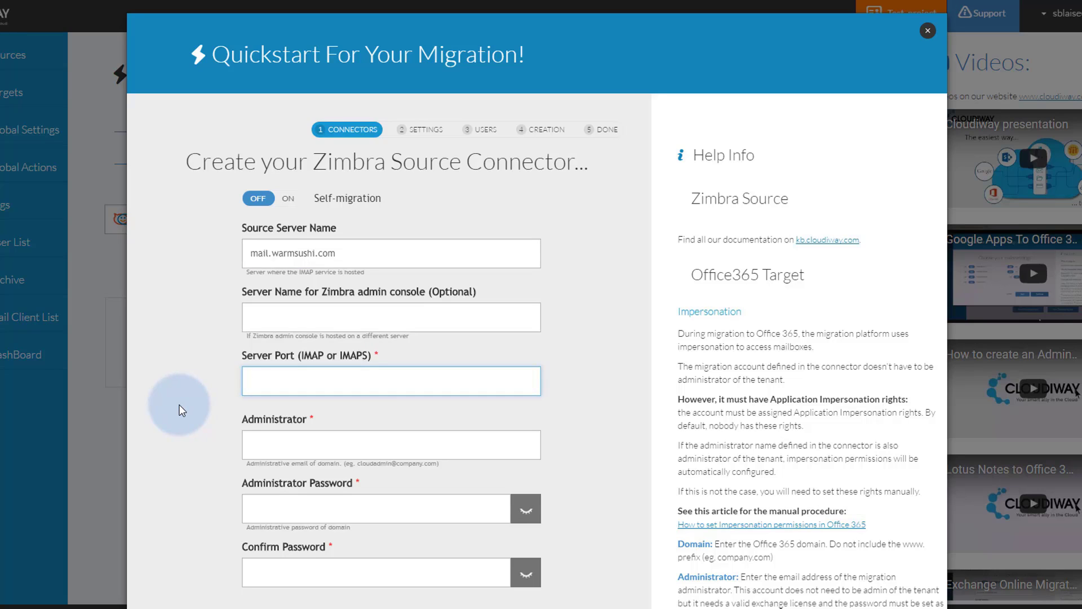
pyautogui.write('143')
pyautogui.scroll(-2, 192, 383)
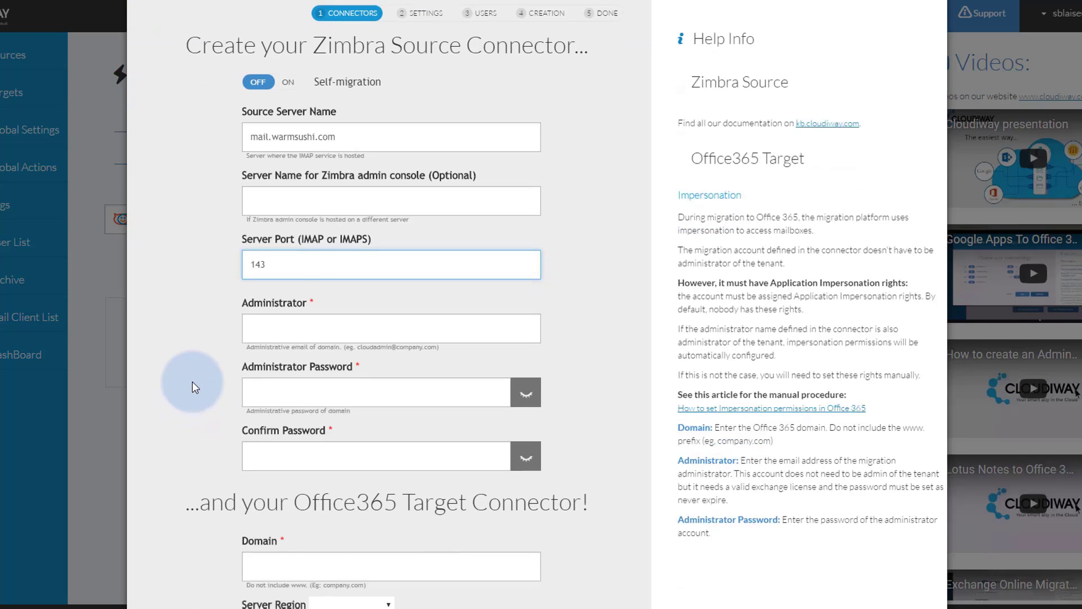
# Enter the Zimbra administrator e-mail, its password and the password confirmation
pyautogui.click(300, 315)
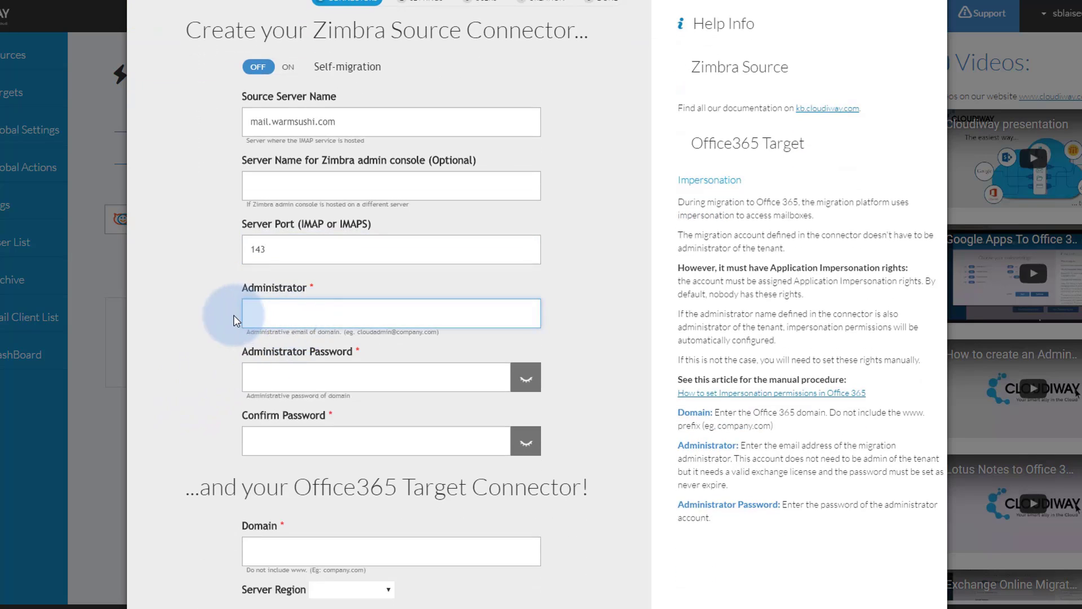
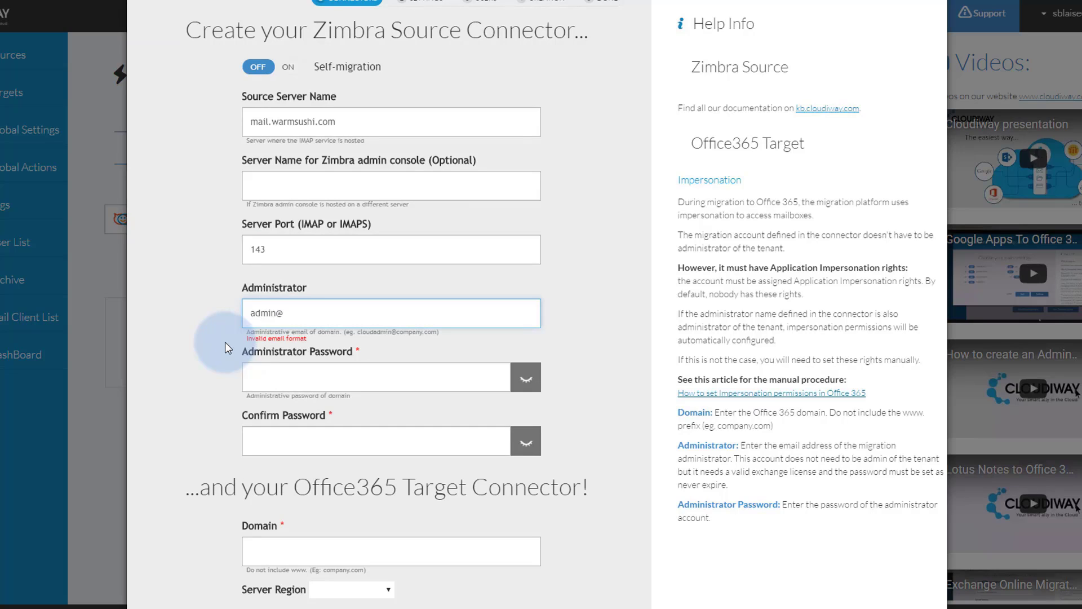
pyautogui.press('Tab')
pyautogui.write('*********')
pyautogui.press('Tab')
pyautogui.write('*********')
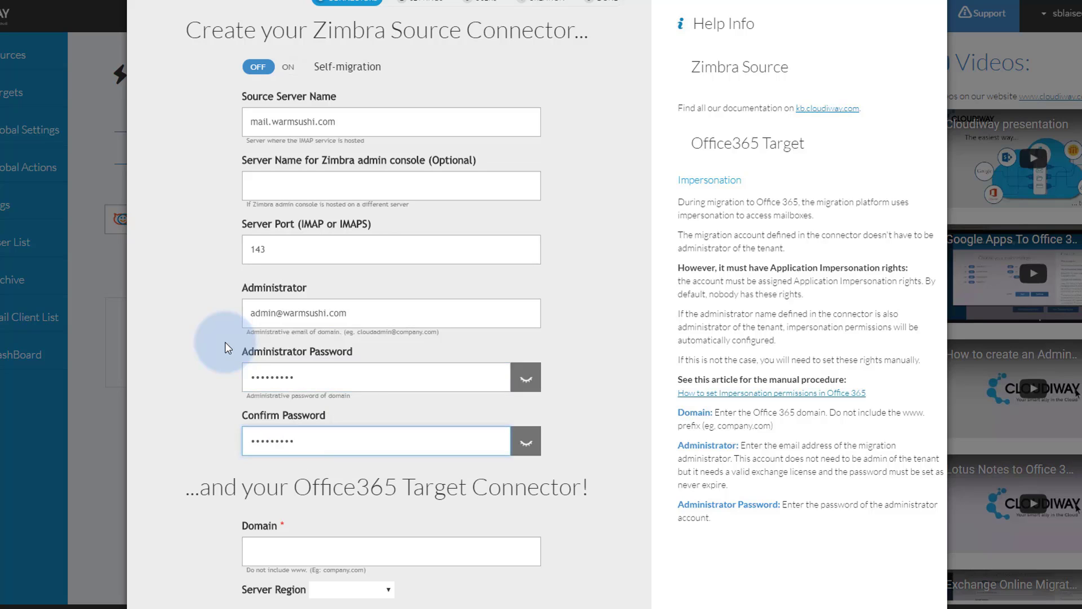
# Set the Office365 domain to drypizza.com with the Worldwide server region
pyautogui.scroll(-2, 225, 342)
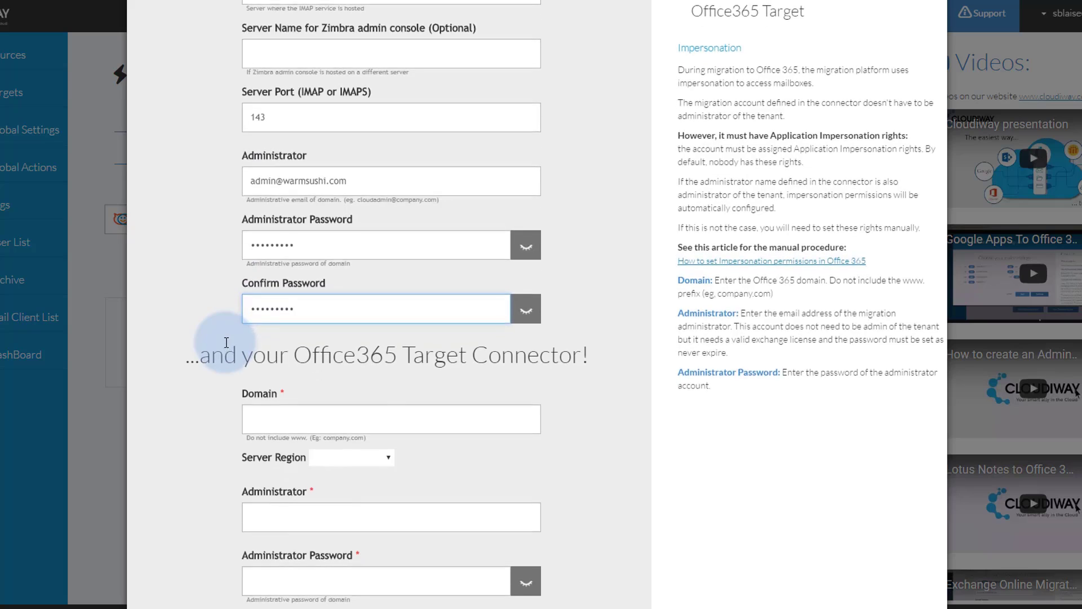
pyautogui.scroll(-2, 226, 342)
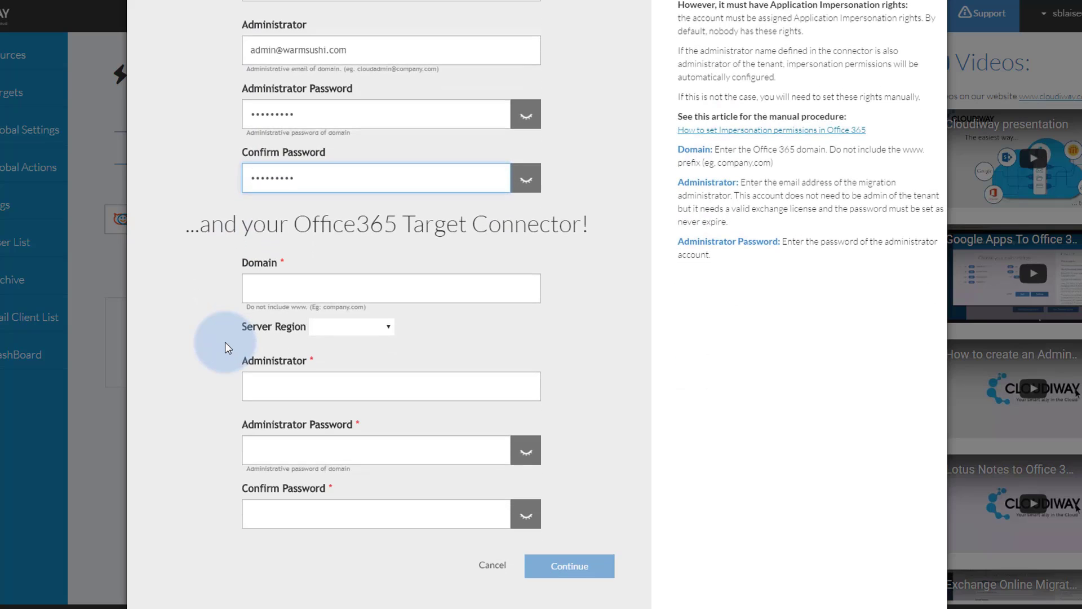
pyautogui.click(263, 290)
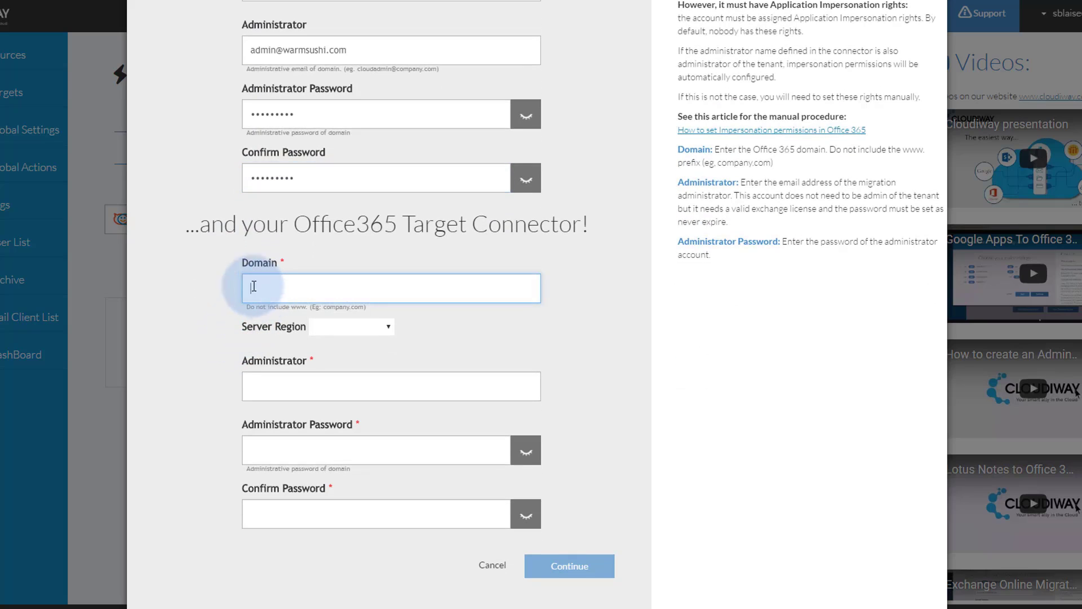
pyautogui.write('drypizza.com')
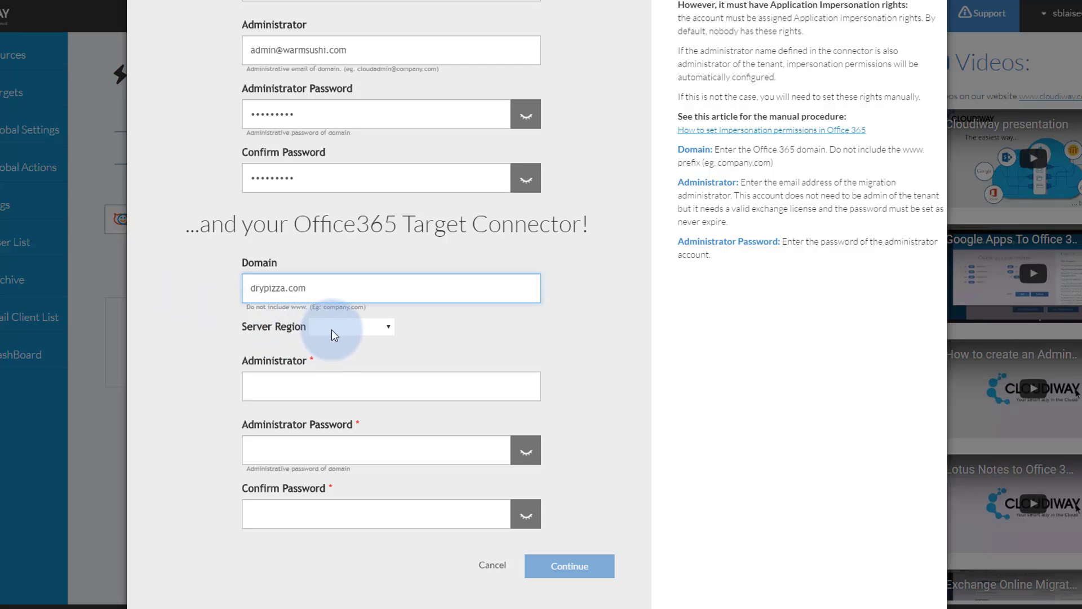
pyautogui.click(347, 330)
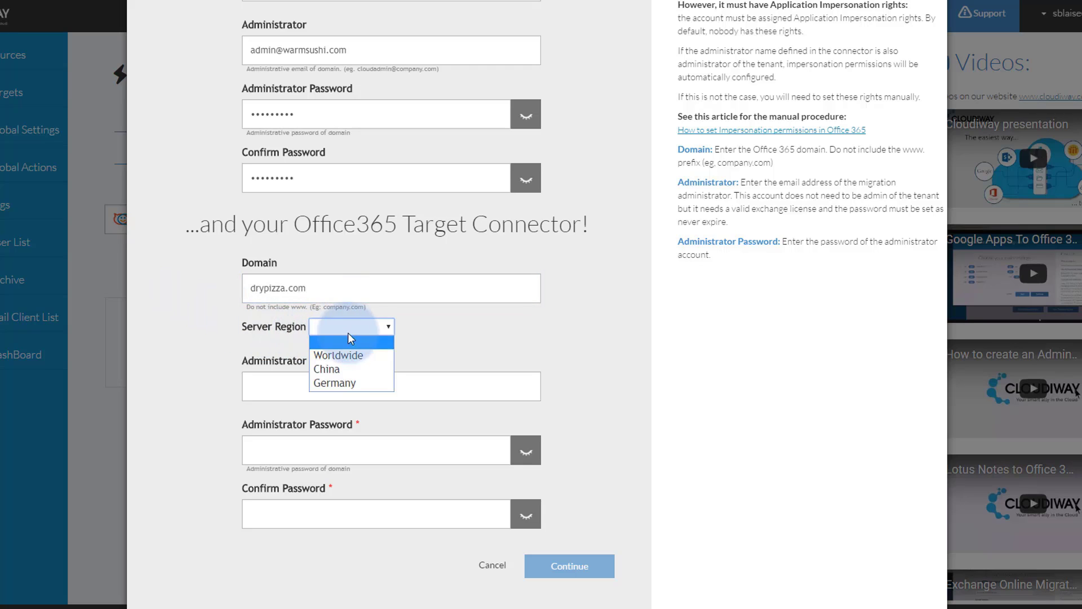
pyautogui.click(363, 359)
# Enter the Office365 administrator e-mail and password, then continue to the Settings step
pyautogui.press('Tab')
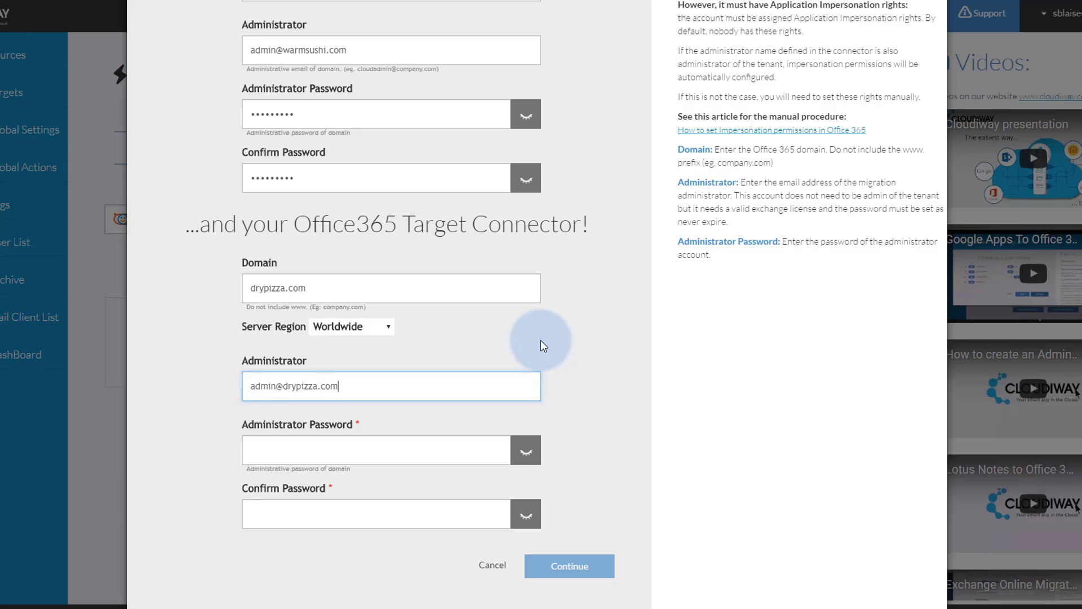
pyautogui.press('Tab')
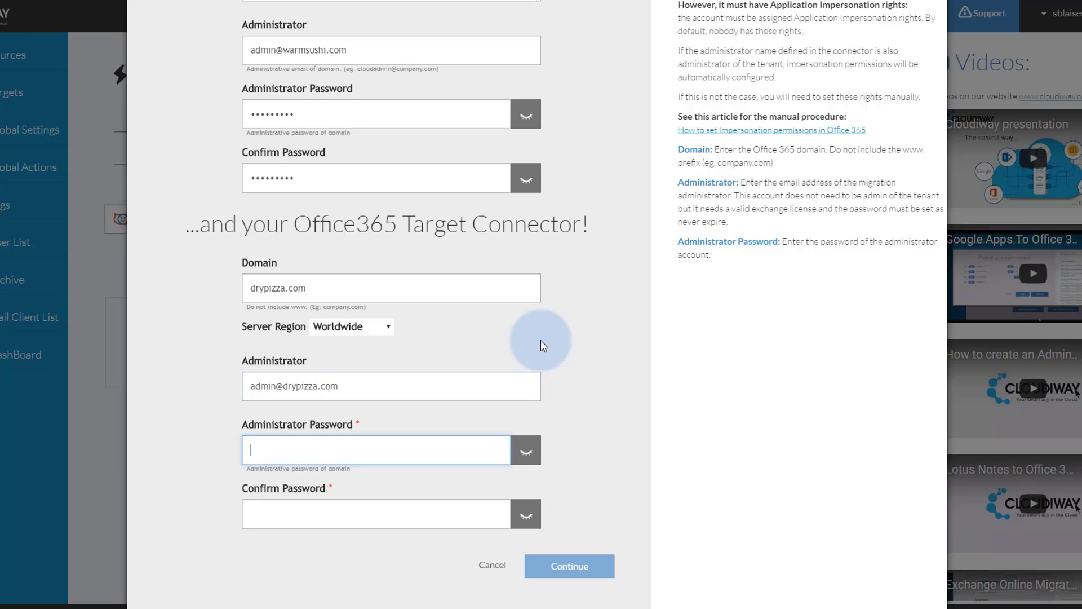
pyautogui.write('••••••••••')
pyautogui.press('Tab')
pyautogui.write('•••••')
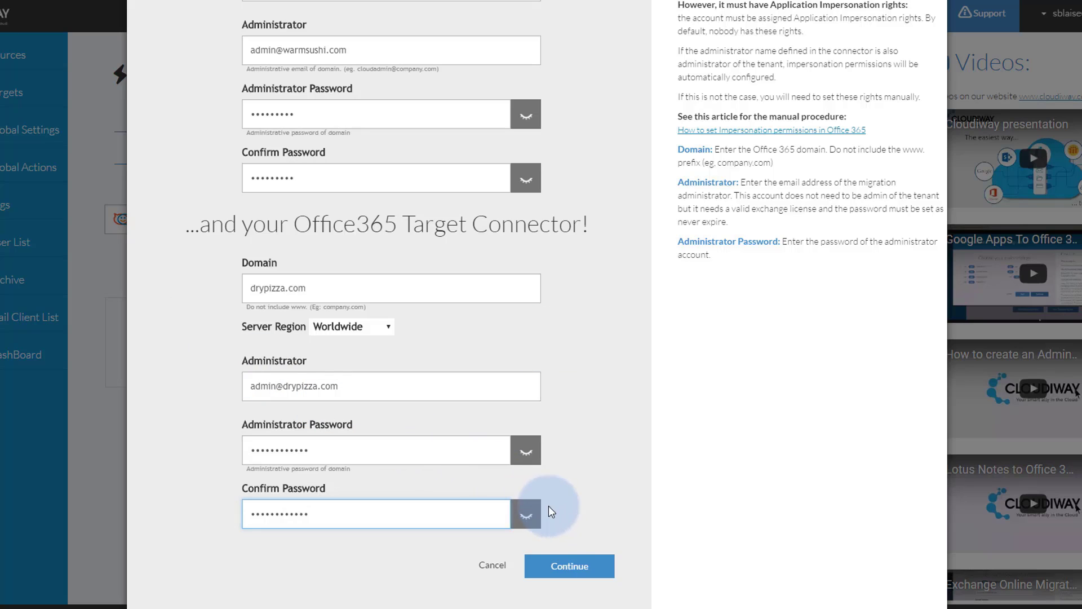
pyautogui.click(571, 566)
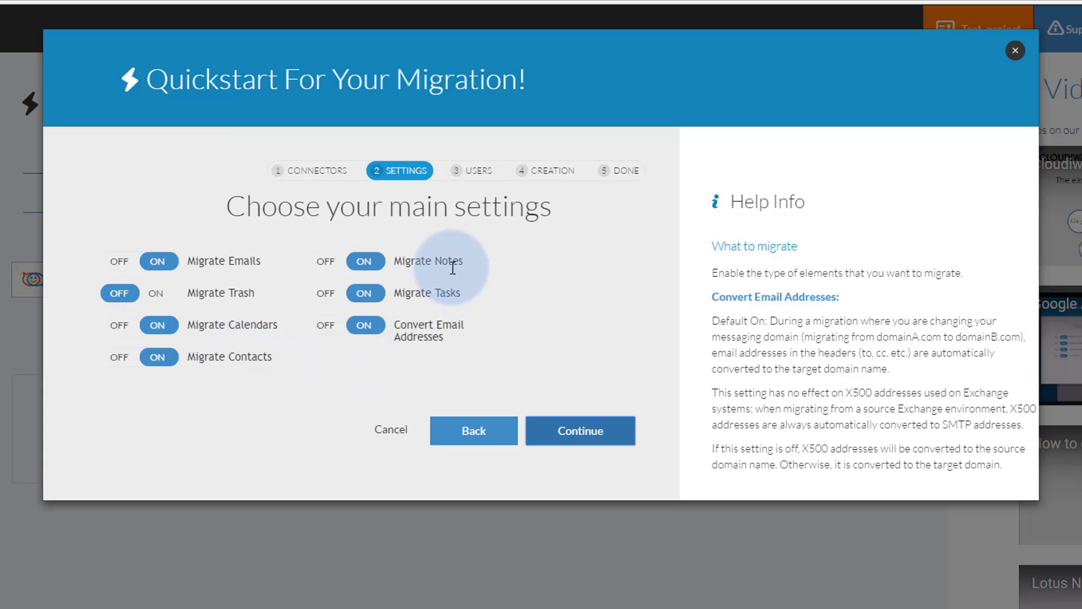
# Accept the default settings with Trash excluded and continue to the Users step
pyautogui.click(583, 428)
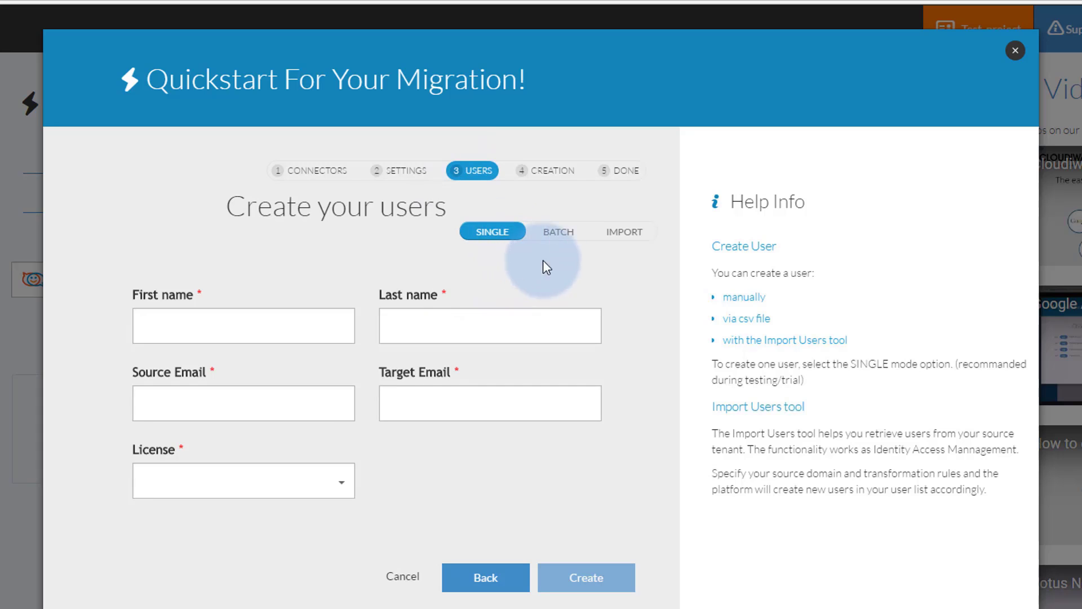
pyautogui.click(560, 244)
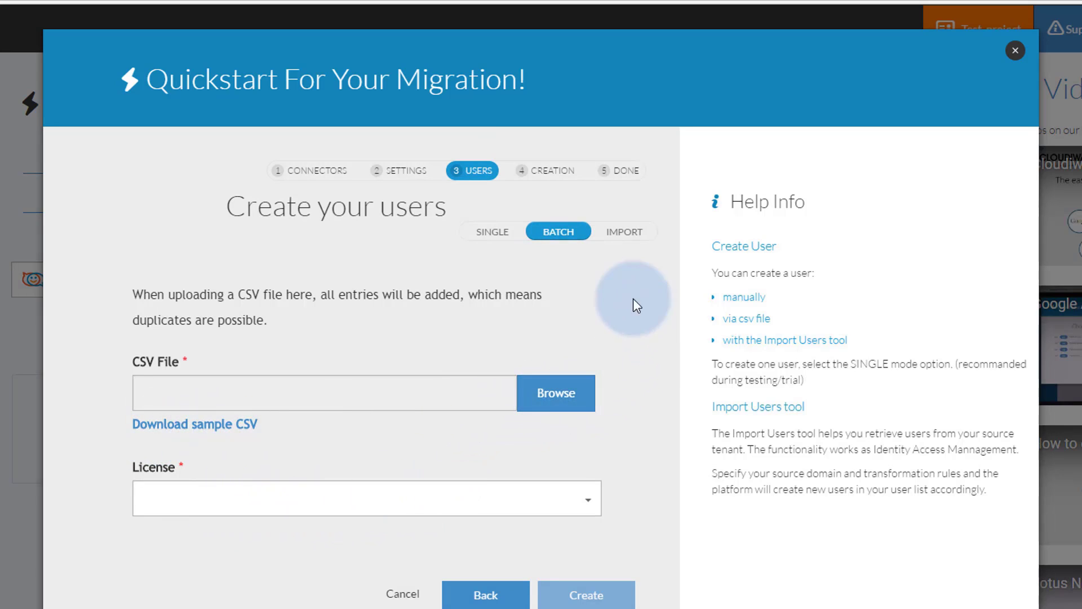
pyautogui.click(620, 233)
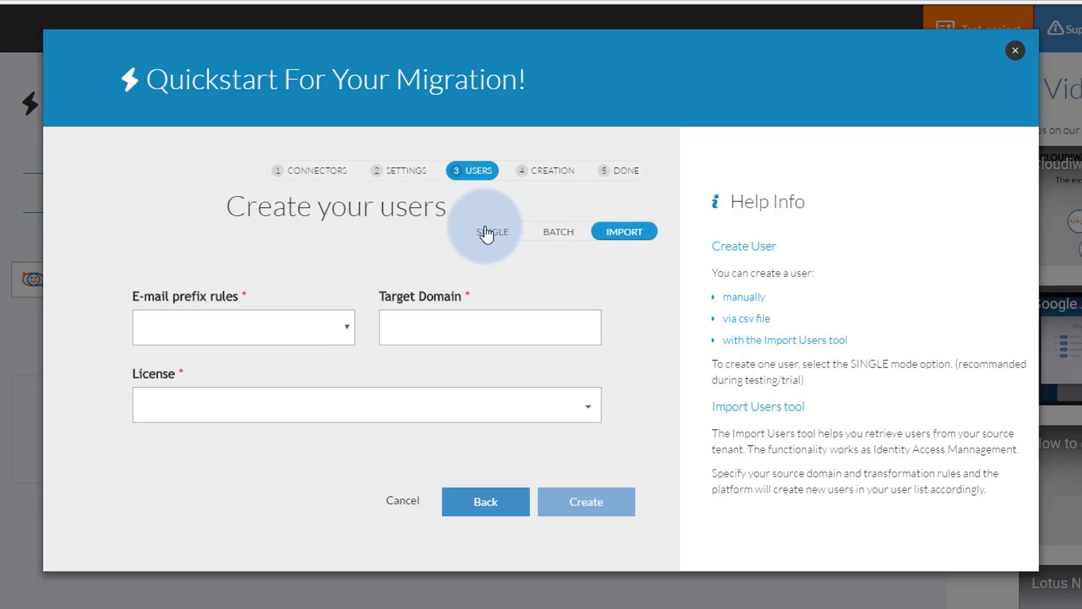
pyautogui.click(349, 329)
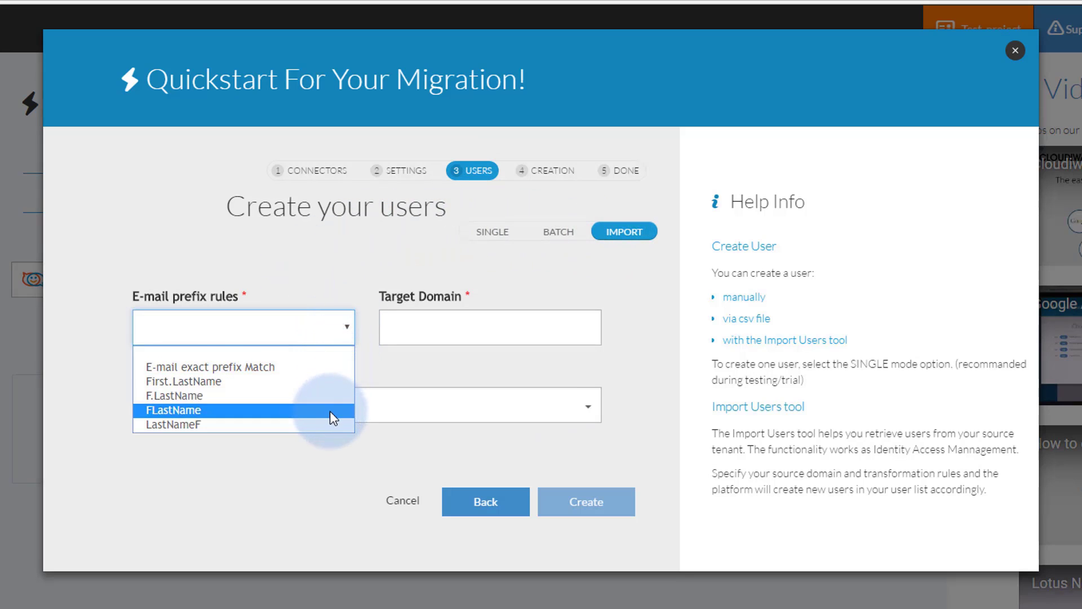
pyautogui.click(350, 327)
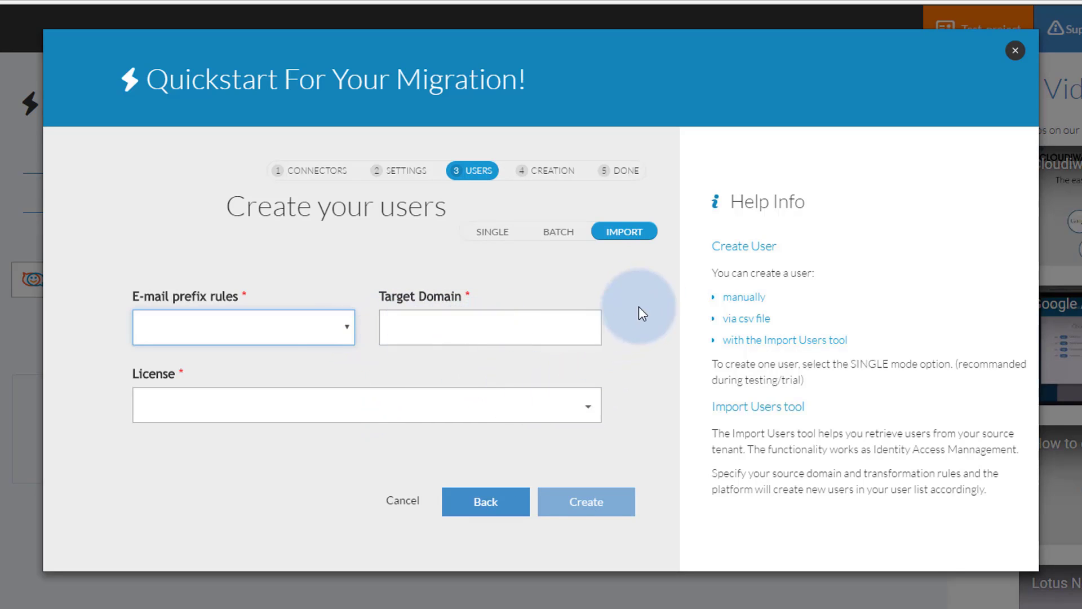
pyautogui.click(488, 235)
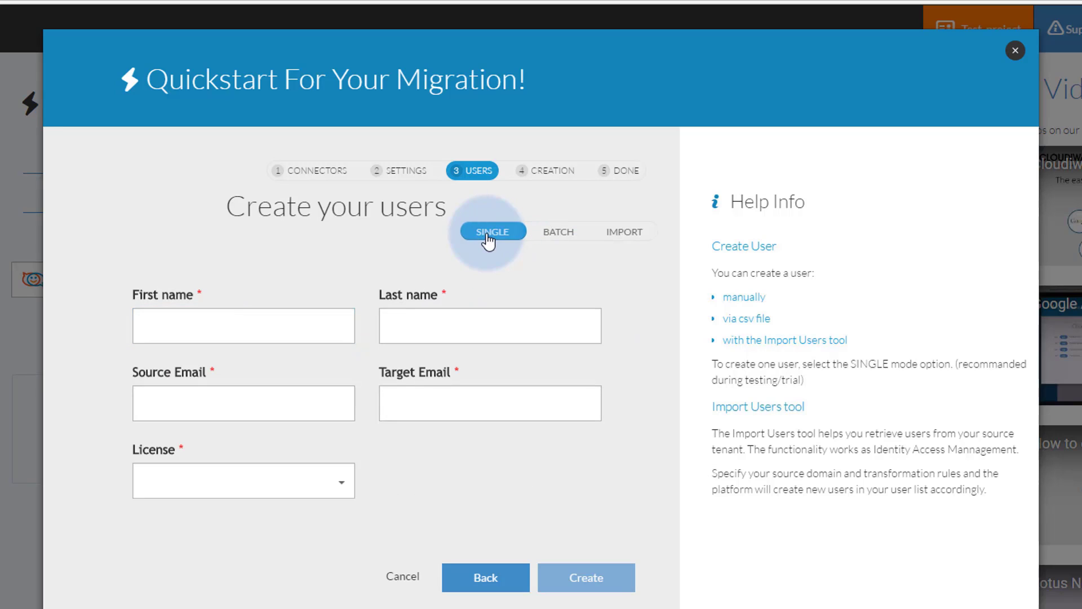
# Fill in the user's first and last name plus the source and target e-mail addresses
pyautogui.write('Bob')
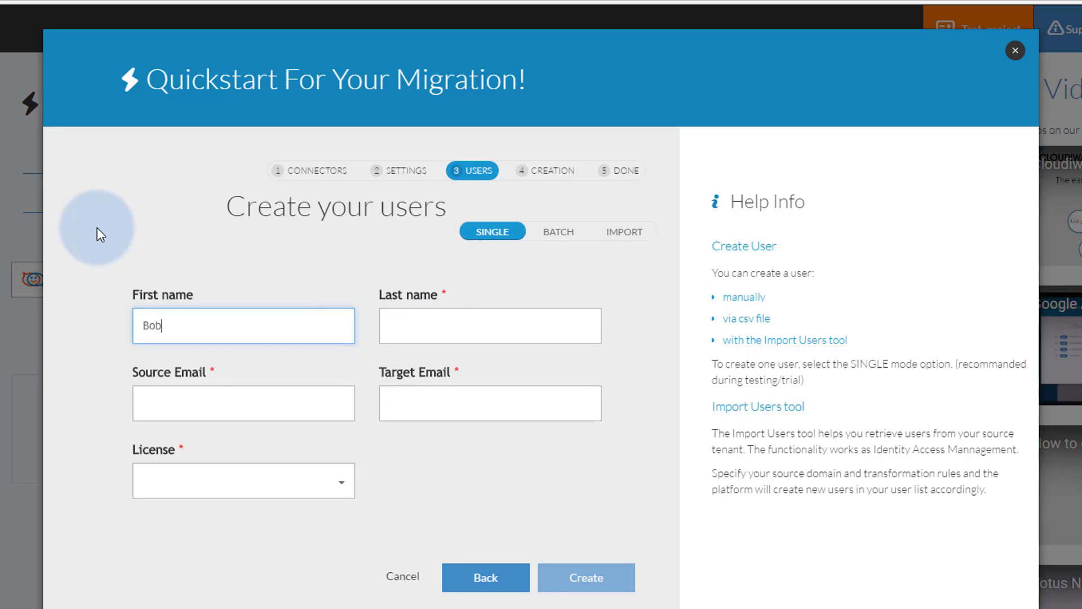
pyautogui.press('Tab')
pyautogui.write('User')
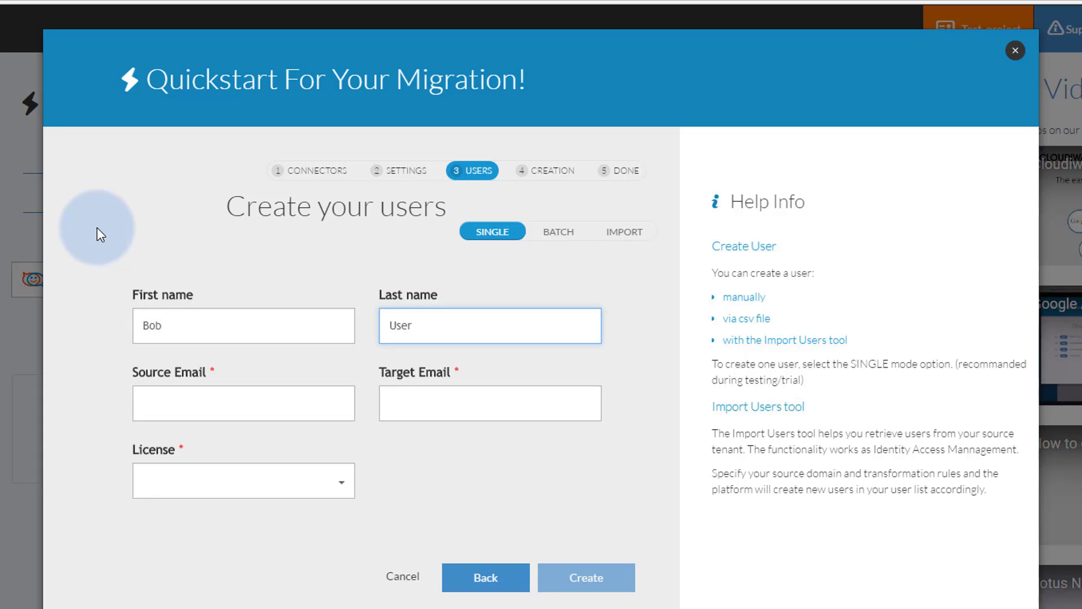
pyautogui.press('Tab')
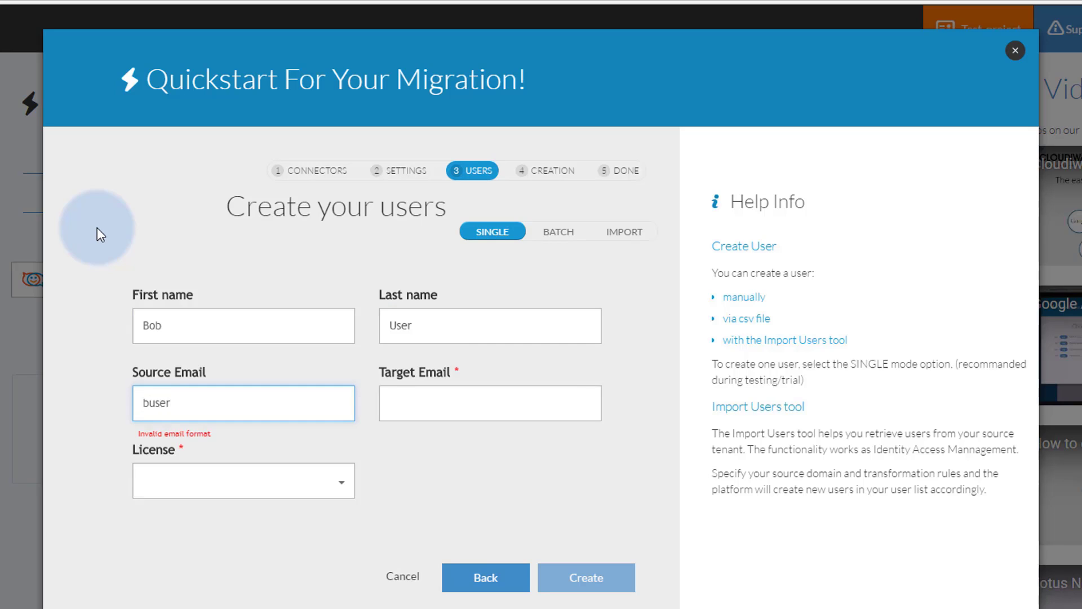
pyautogui.press('Tab')
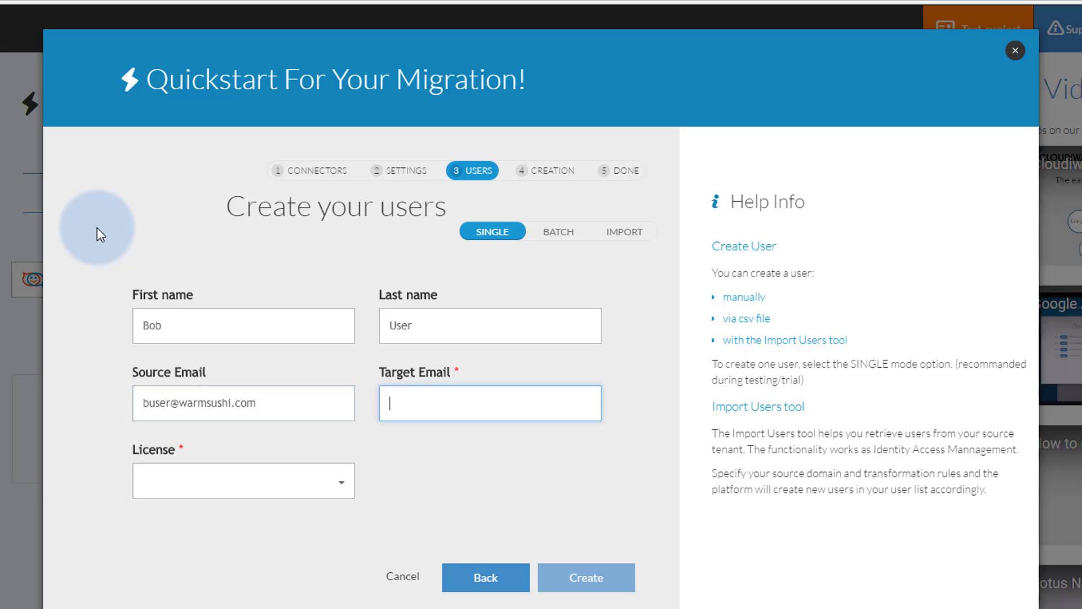
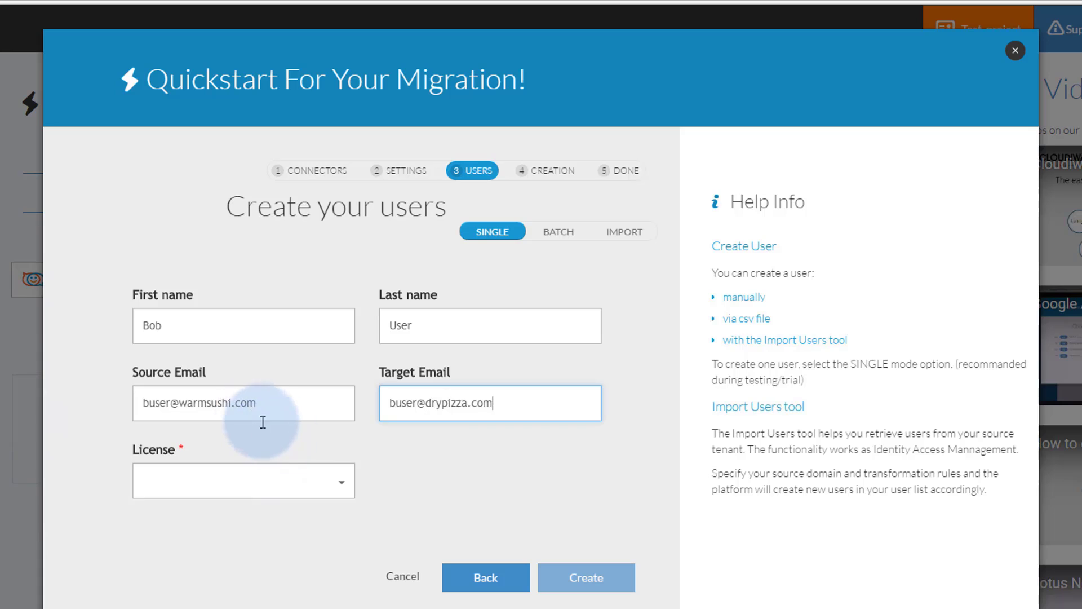
# Assign the Trial Mail license and create the user
pyautogui.click(349, 490)
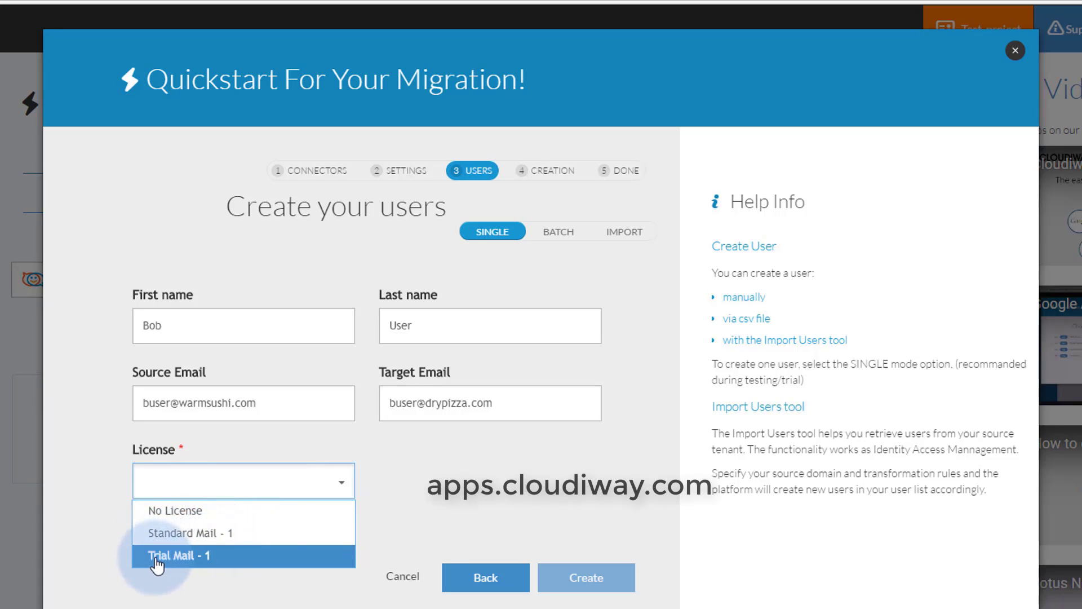
pyautogui.click(254, 560)
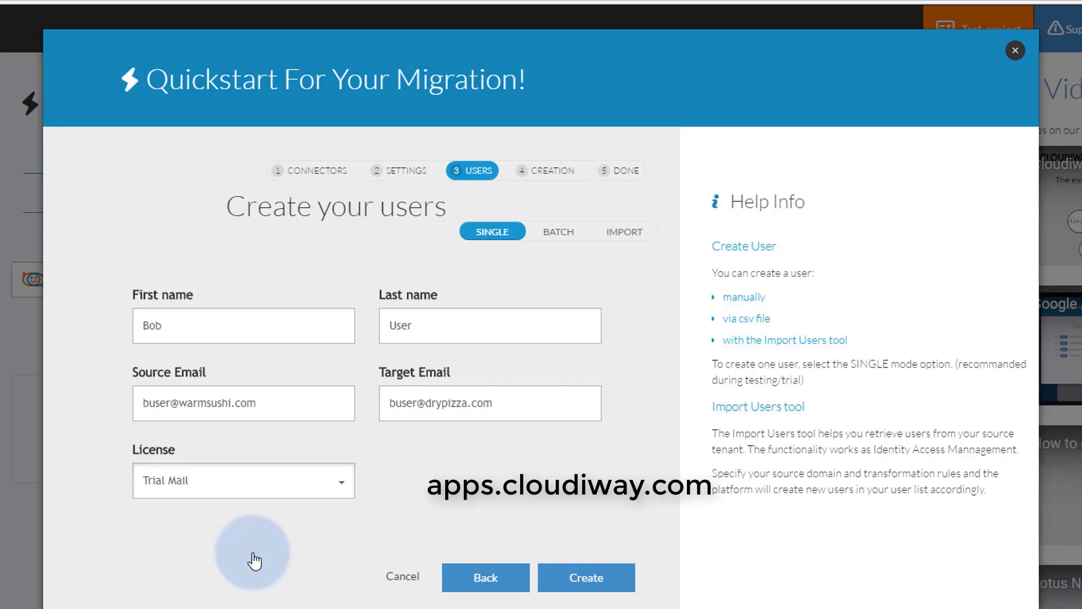
pyautogui.click(587, 578)
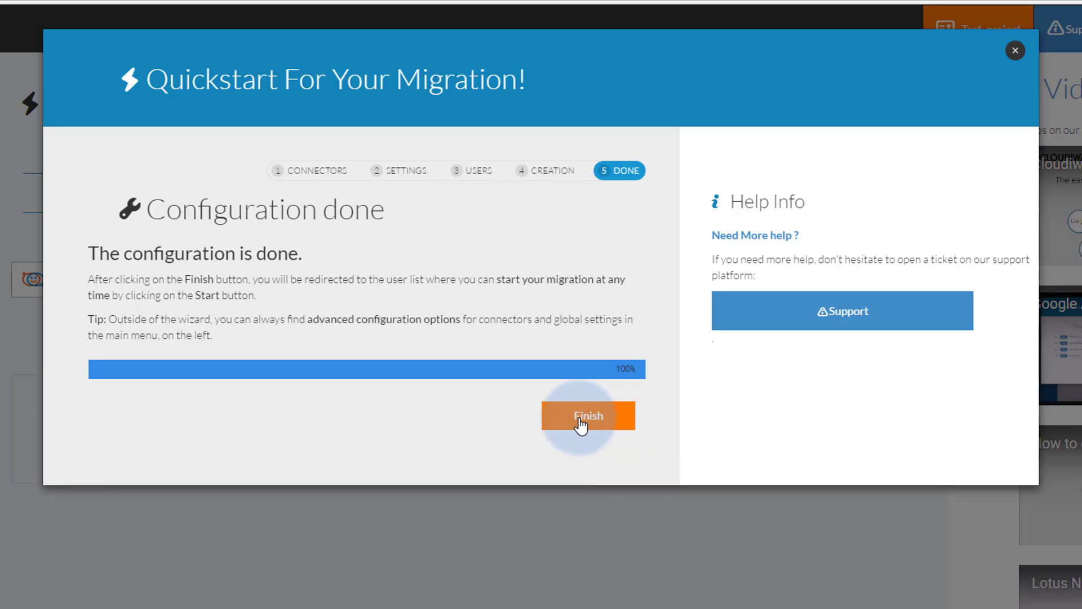
# Finish the wizard to reach the Mail Migration User List showing the user Not Started
pyautogui.click(580, 423)
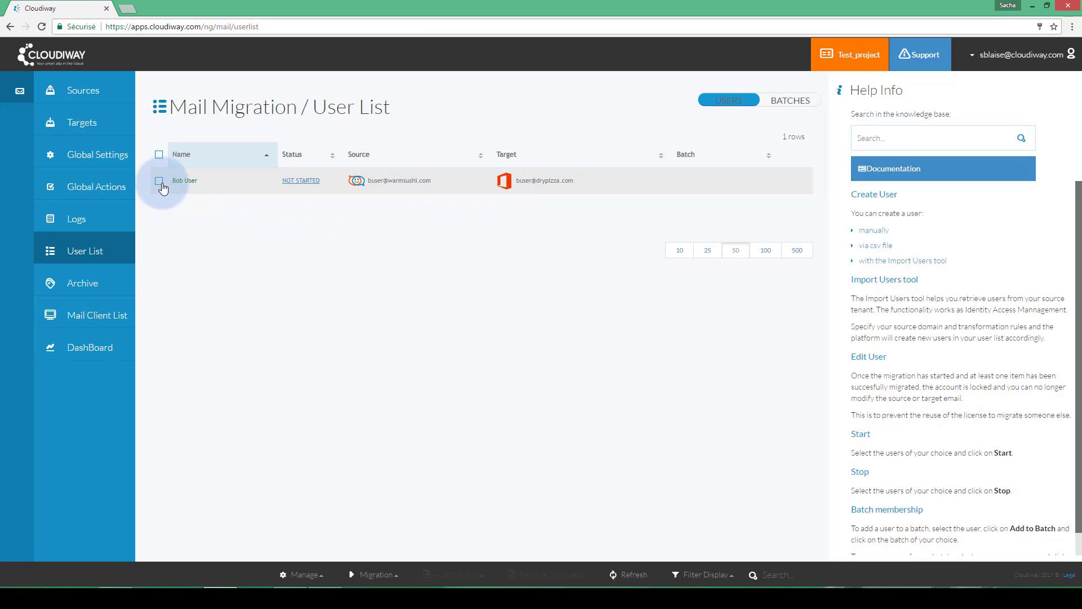
# Select the listed user and open the Migration actions menu to start it
pyautogui.click(372, 578)
pyautogui.click(379, 537)
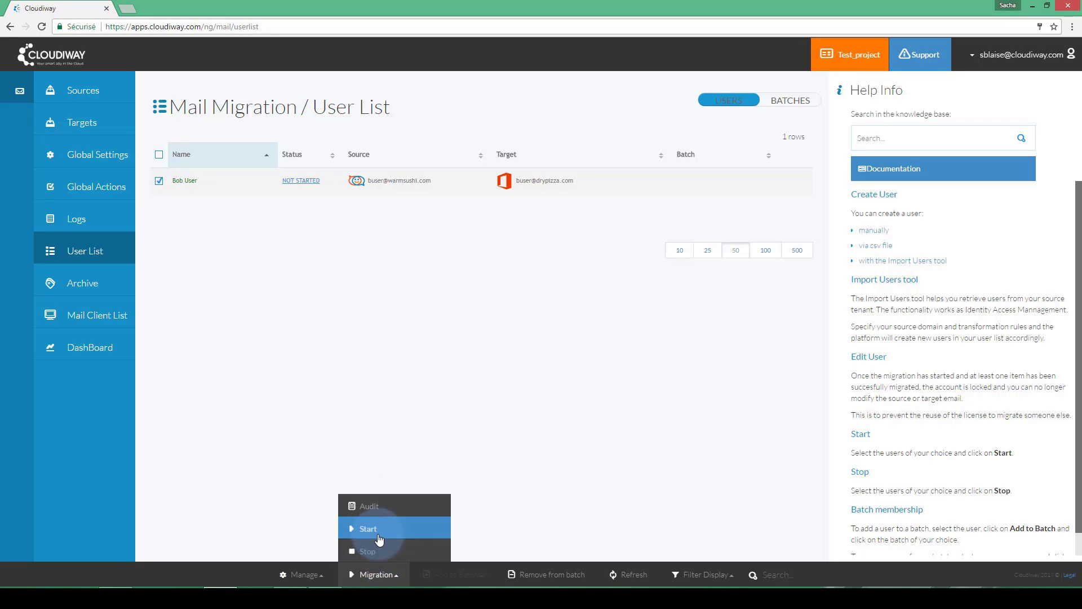